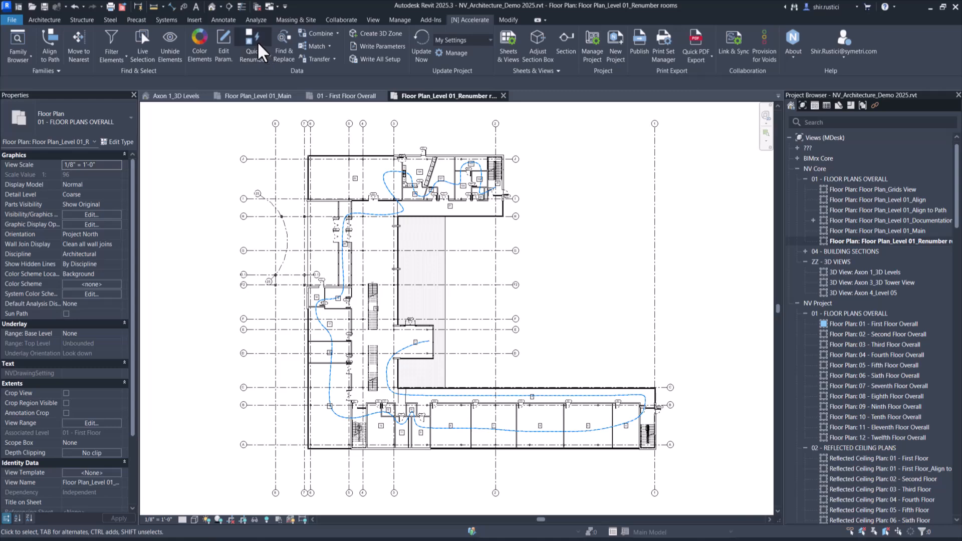
Start Quick Renumber by selecting objects, with element type Grids and parameter Name.
scroll(416, 130, up, 2)
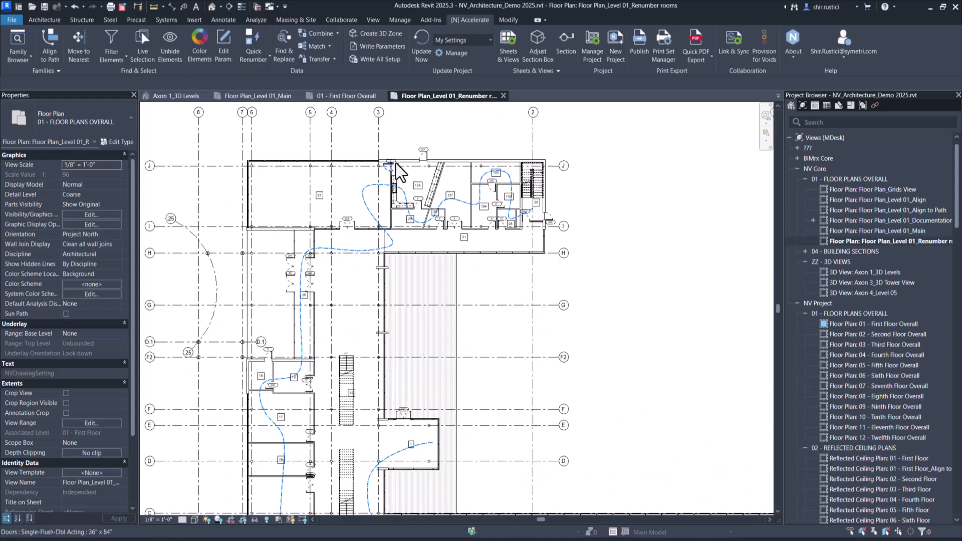
scroll(395, 163, down, 1)
middle_drag(516, 161, 500, 185)
scroll(500, 187, down, 1)
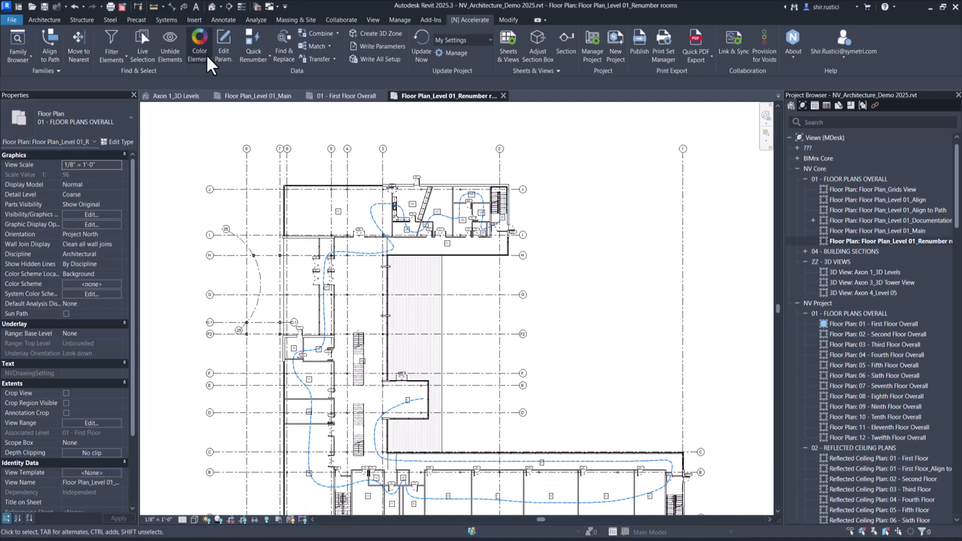
click(254, 59)
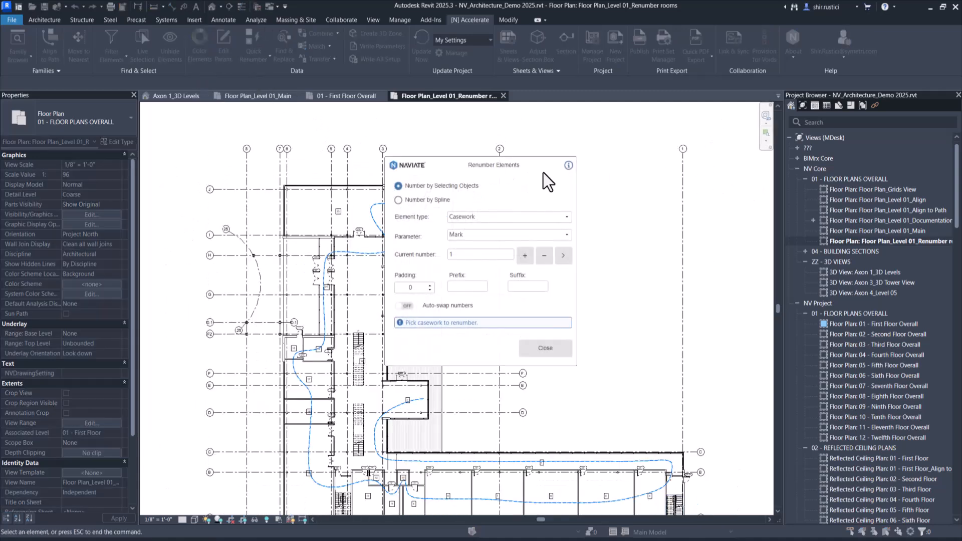
drag(492, 169, 648, 123)
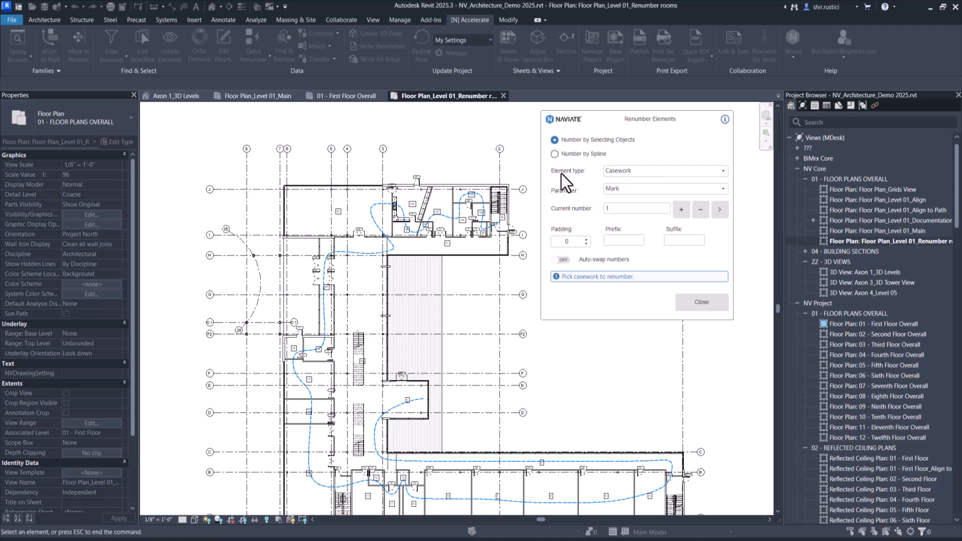
click(640, 173)
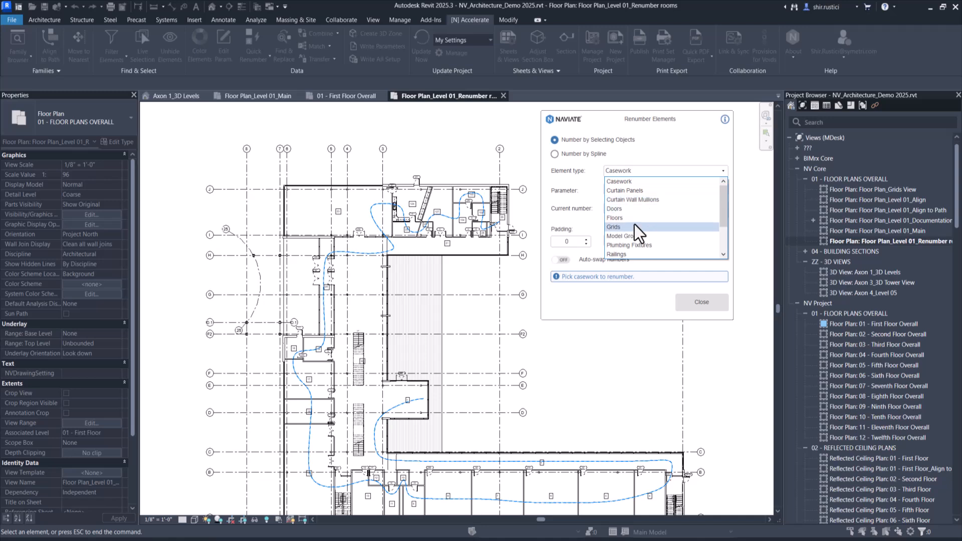
key(g)
click(623, 228)
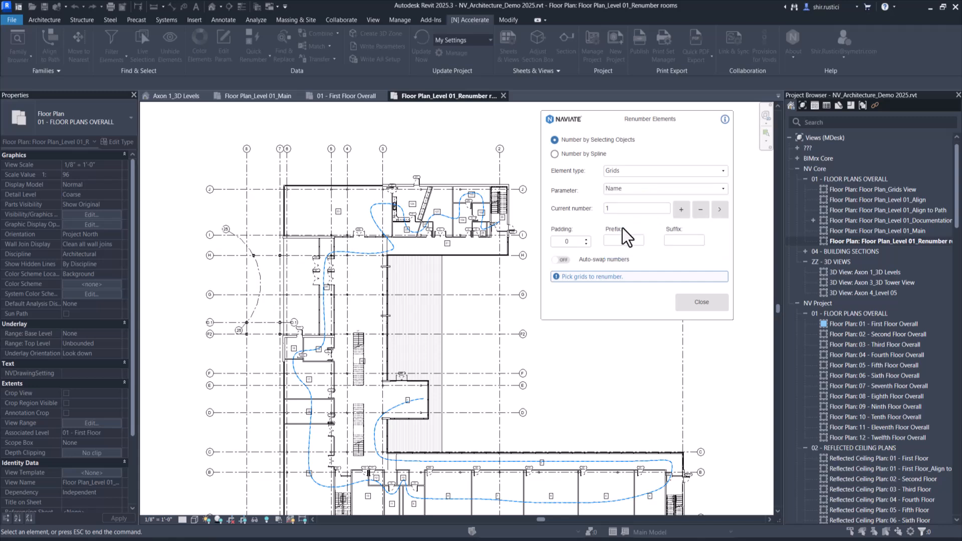
click(625, 194)
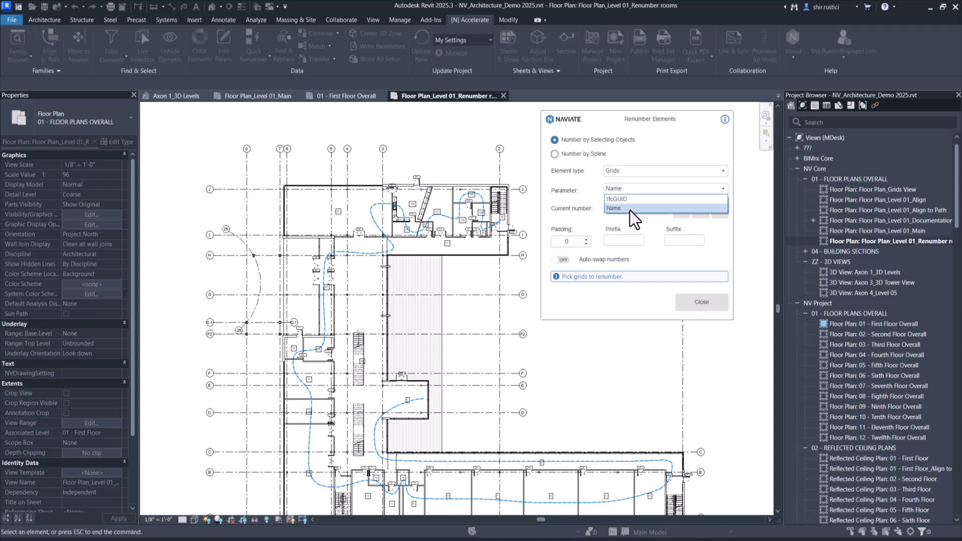
click(630, 210)
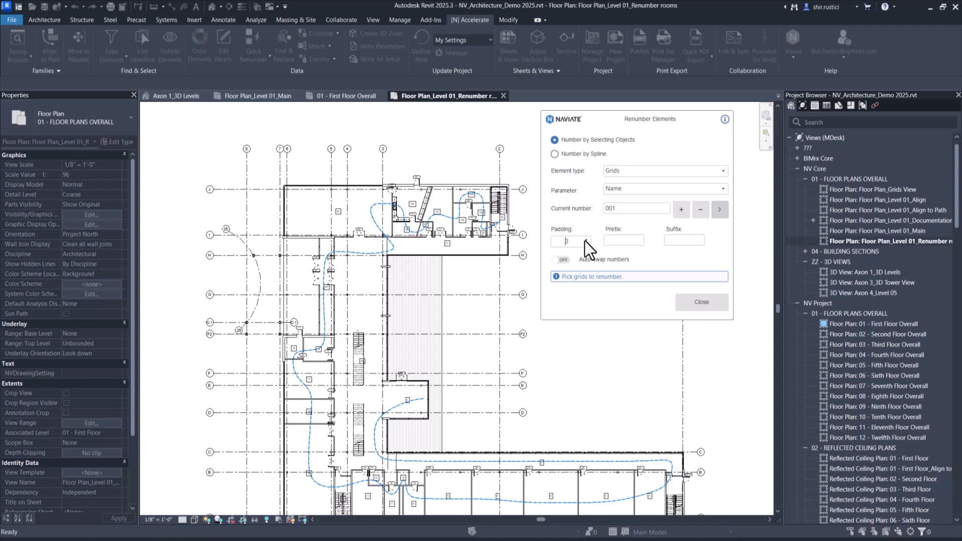
Try G as the prefix for the grid numbers and clear it again.
click(611, 240)
click(624, 241)
text(G)
click(624, 242)
key(BackSpace)
Turn on auto-swapping of numbers and renumber the leftmost vertical grid of the plan as 1.
click(561, 259)
drag(654, 120, 670, 255)
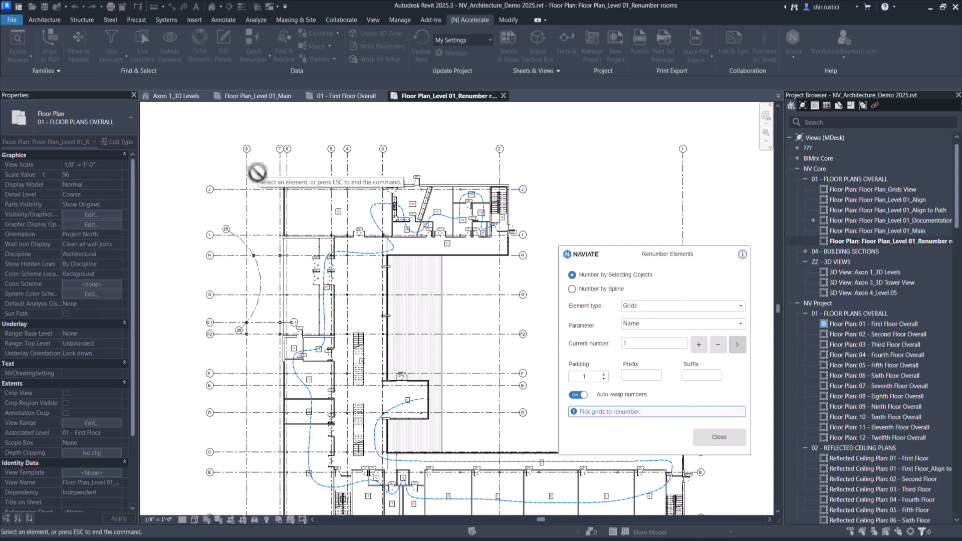
scroll(257, 172, up, 5)
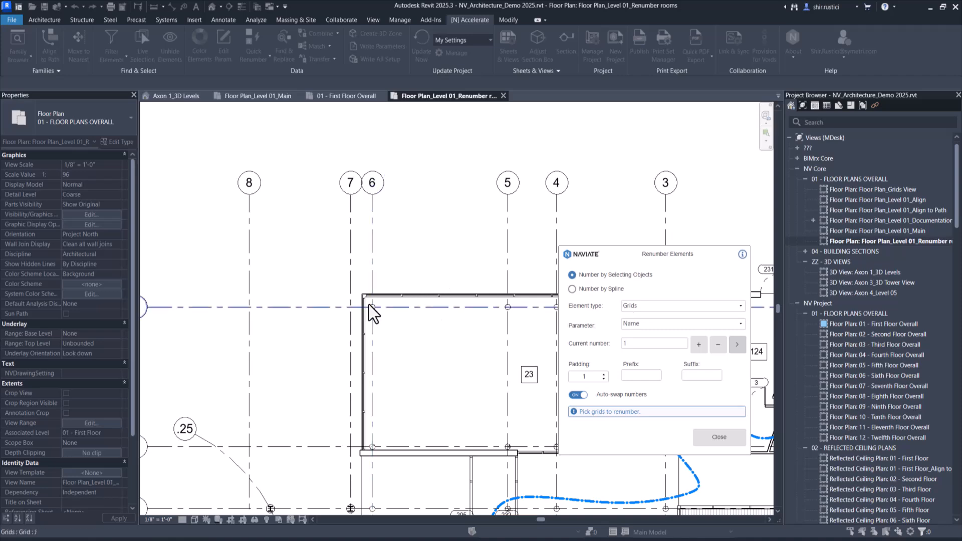
scroll(345, 237, down, 5)
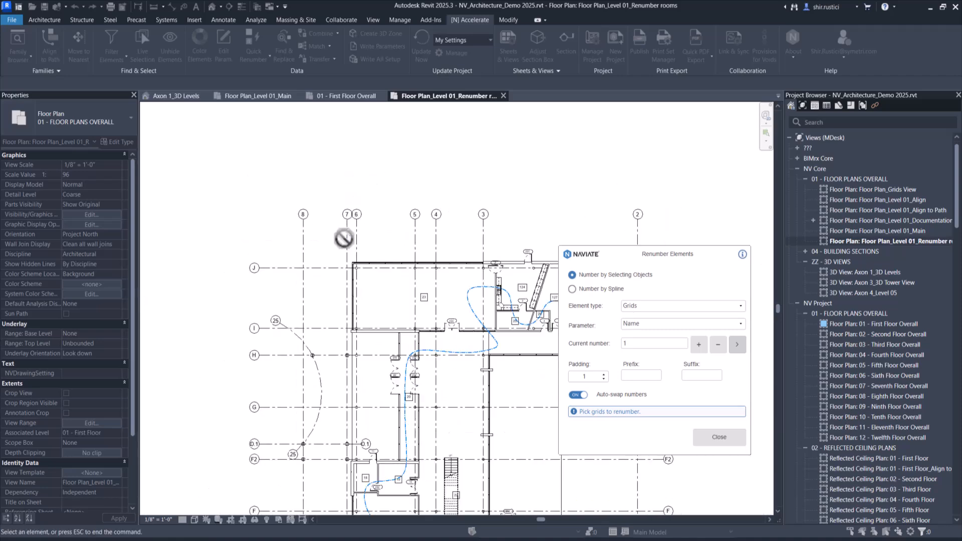
scroll(666, 161, up, 1)
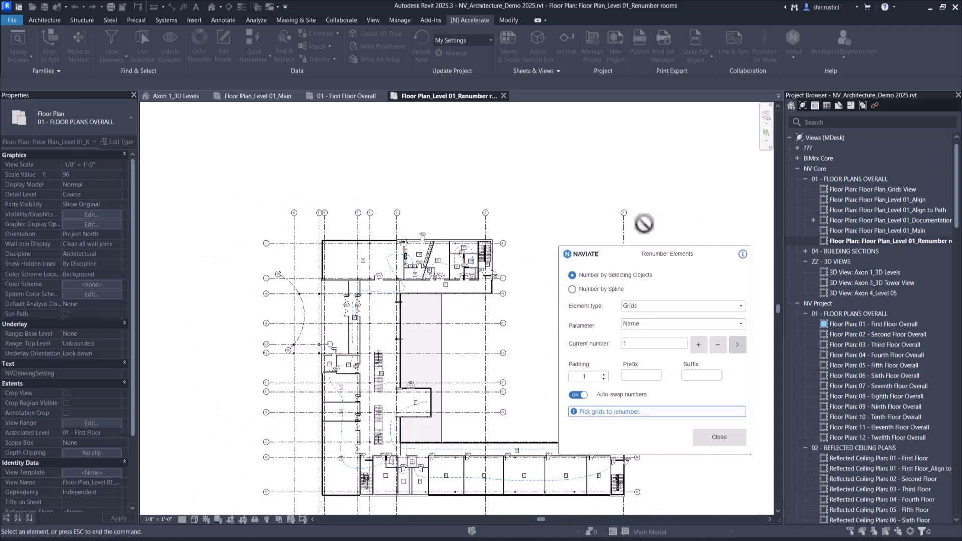
scroll(623, 296, up, 1)
scroll(631, 230, up, 2)
scroll(622, 218, up, 2)
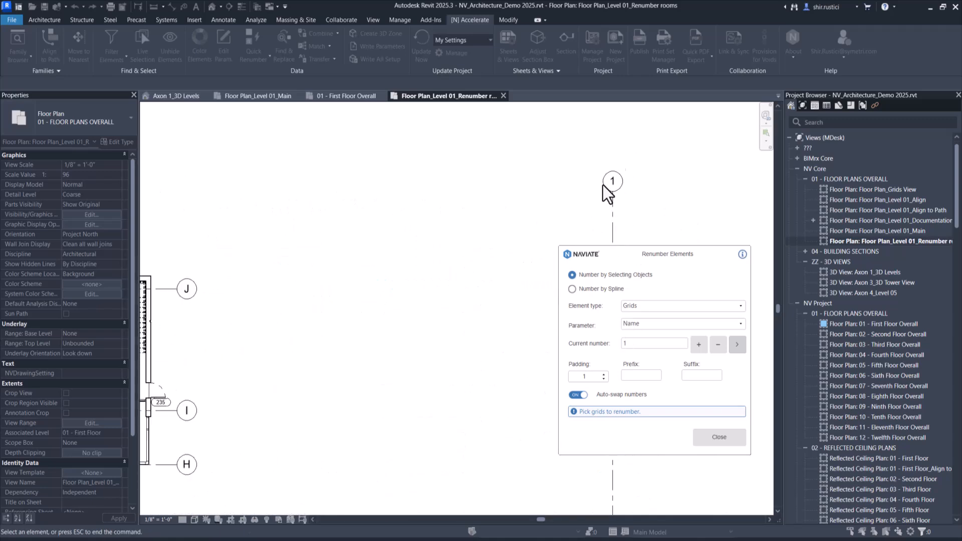
scroll(609, 198, down, 4)
scroll(599, 182, down, 2)
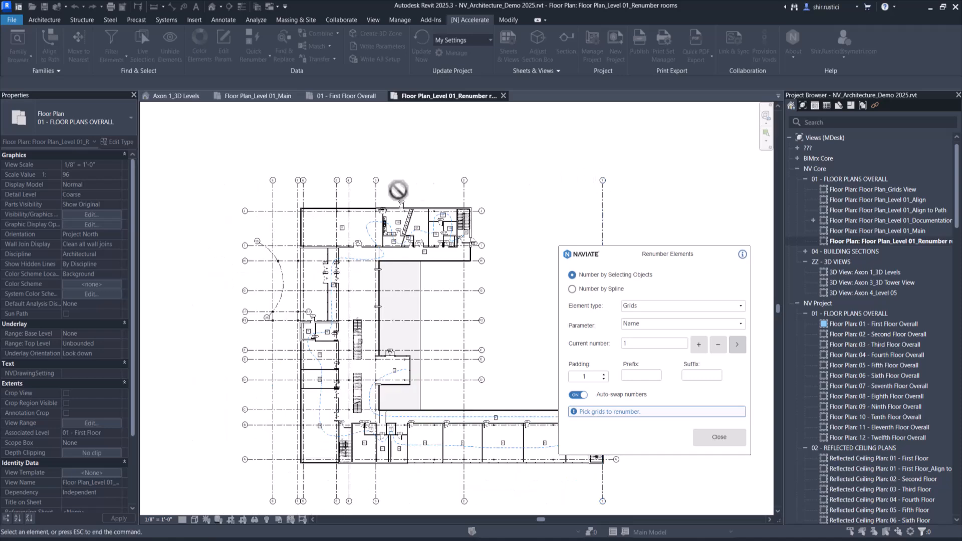
scroll(277, 210, up, 2)
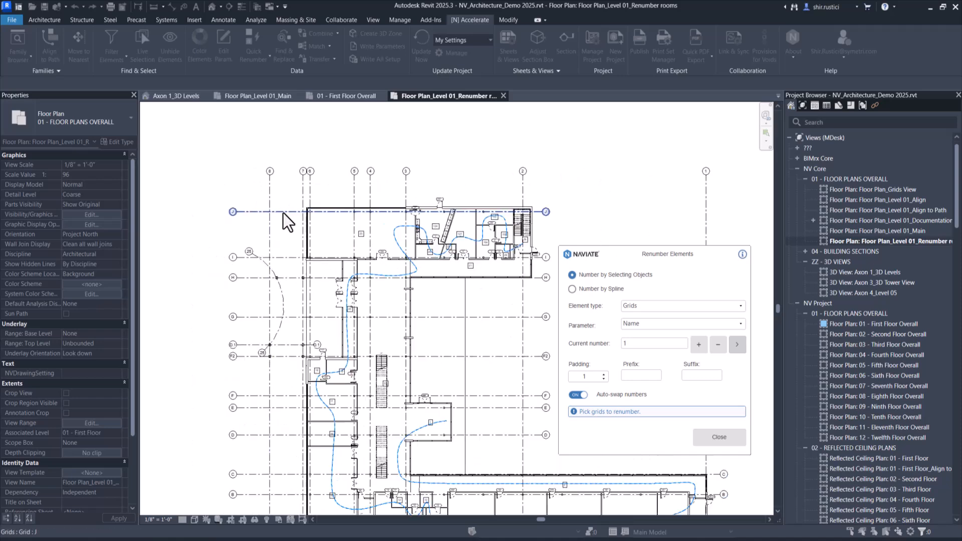
scroll(320, 204, up, 1)
middle_drag(427, 206, 355, 215)
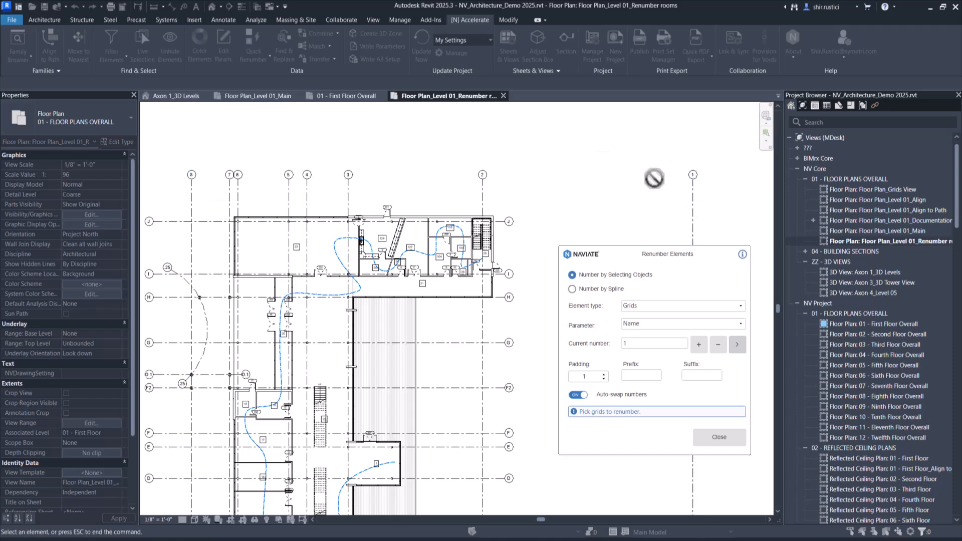
click(192, 196)
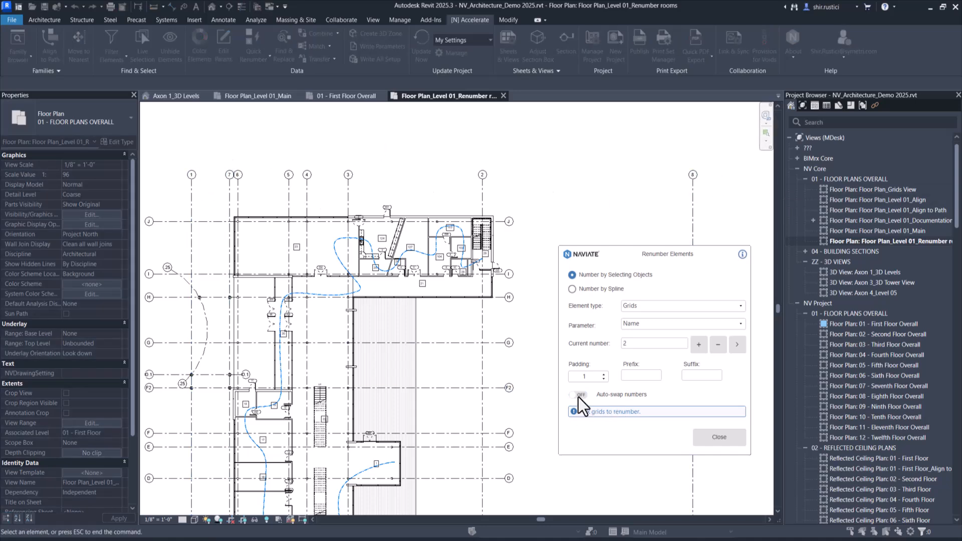
Renumber the next six vertical grids in order as 2 to 7, always swapping numbers already in use, and close the renumbering tool.
click(230, 194)
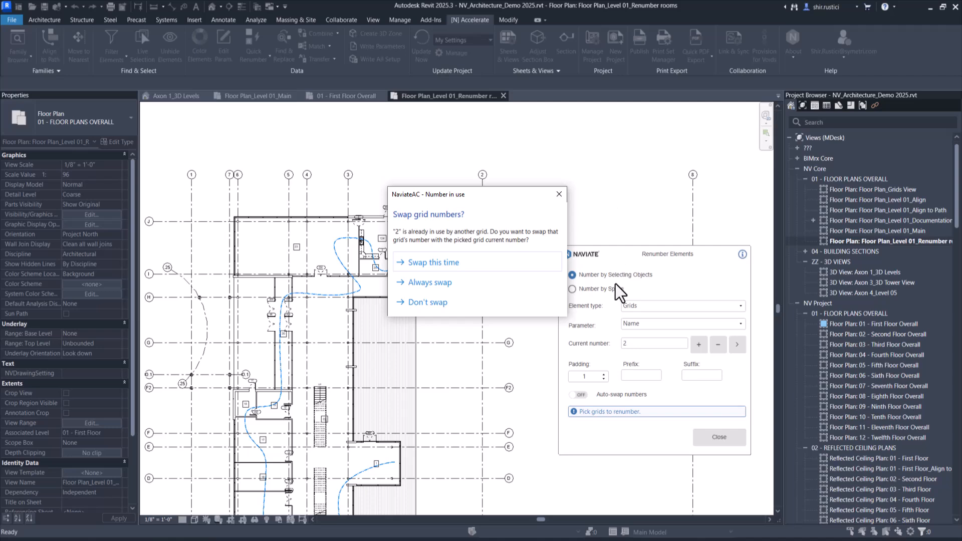
click(446, 287)
click(238, 189)
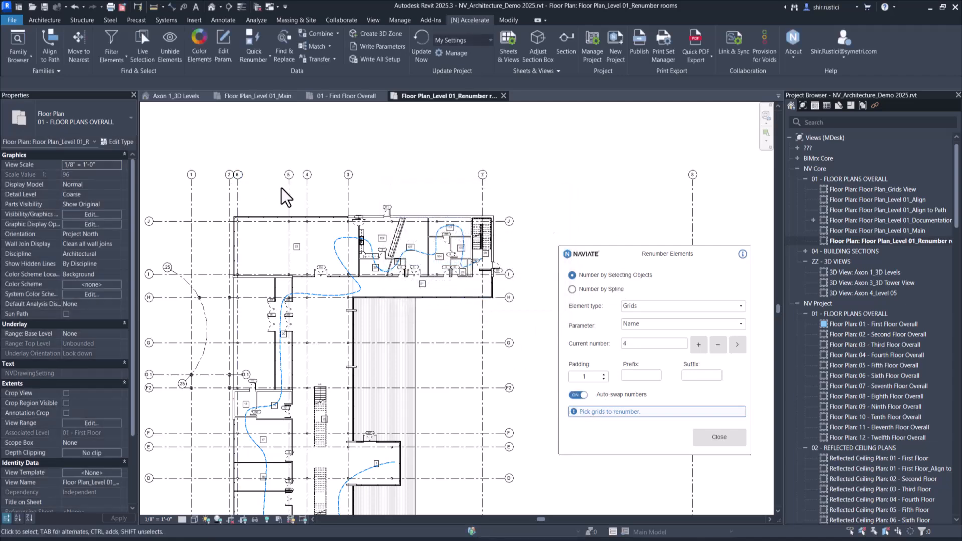
click(306, 188)
click(310, 187)
click(350, 188)
click(481, 189)
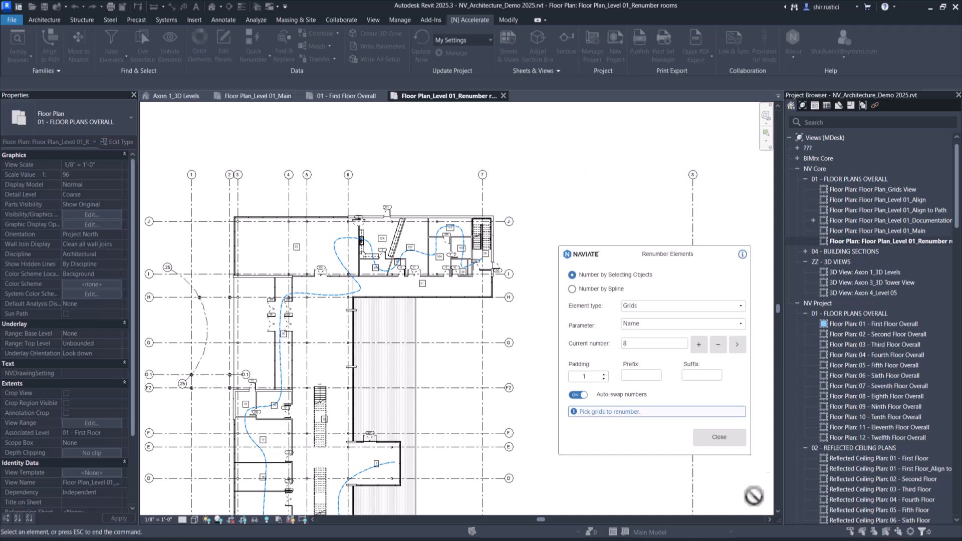
click(722, 440)
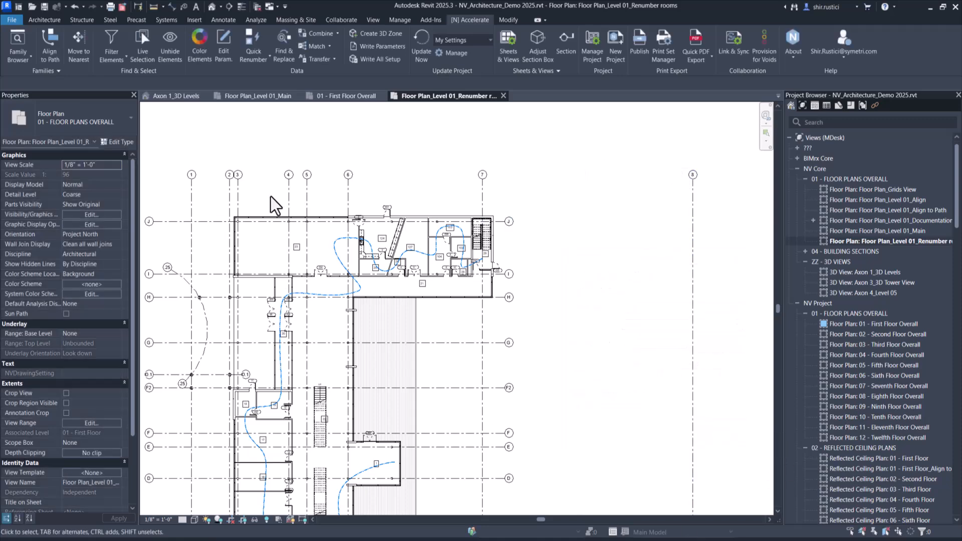
Examine the renumbered grids and the spline that runs through the first-floor rooms.
scroll(483, 215, down, 4)
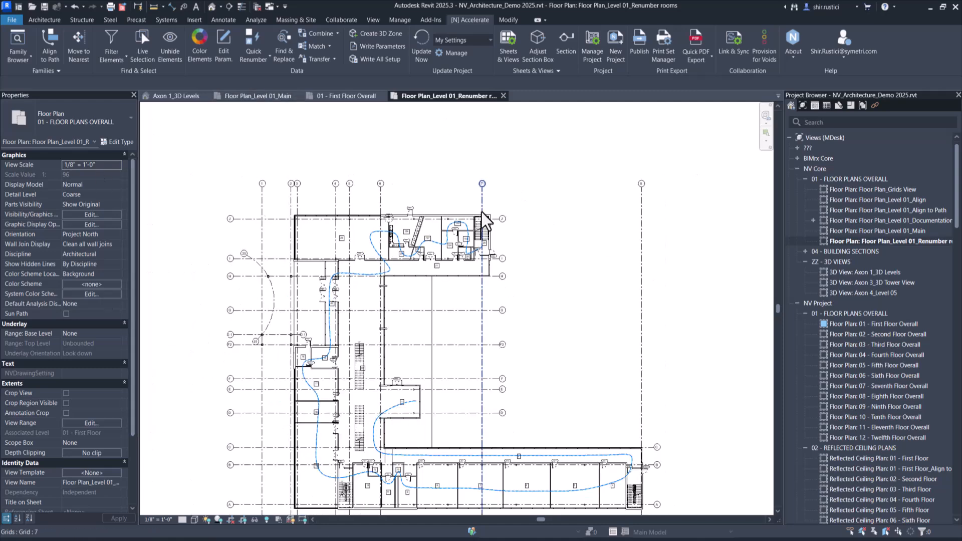
scroll(546, 280, up, 2)
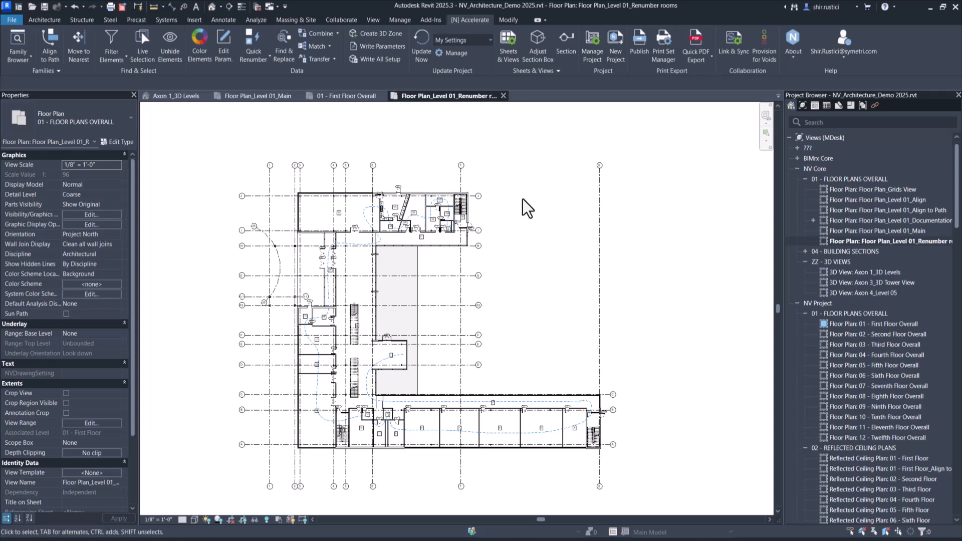
scroll(522, 199, up, 1)
scroll(284, 225, up, 3)
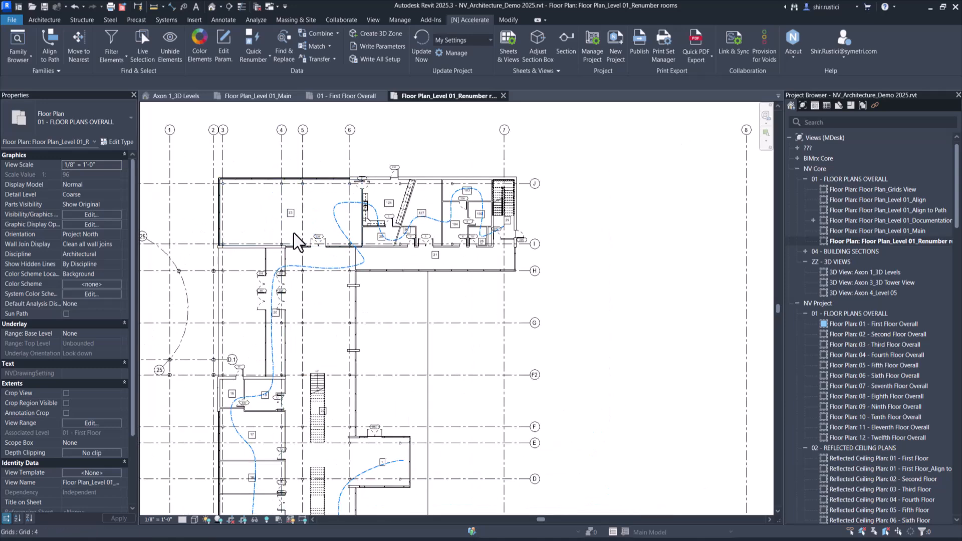
click(338, 220)
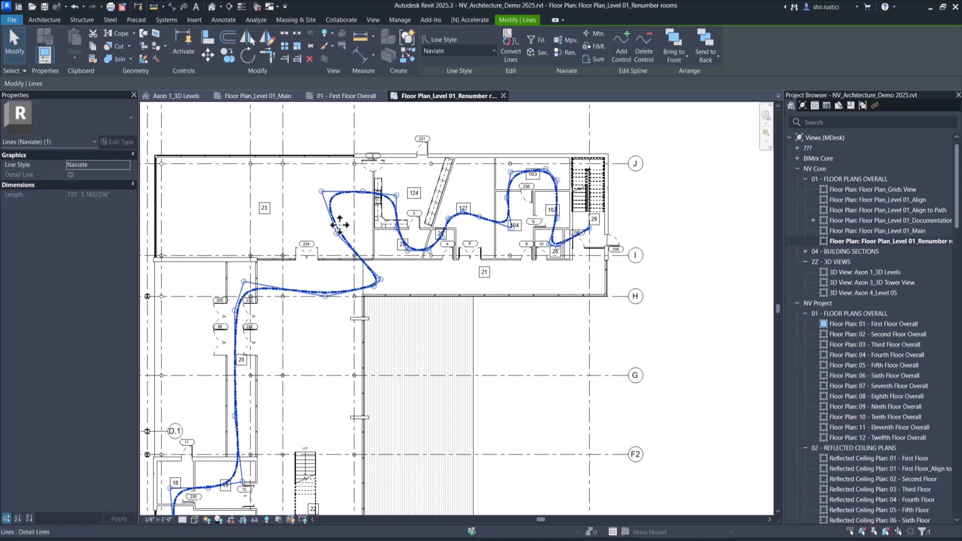
scroll(353, 243, down, 1)
middle_drag(493, 344, 512, 310)
middle_drag(480, 209, 469, 250)
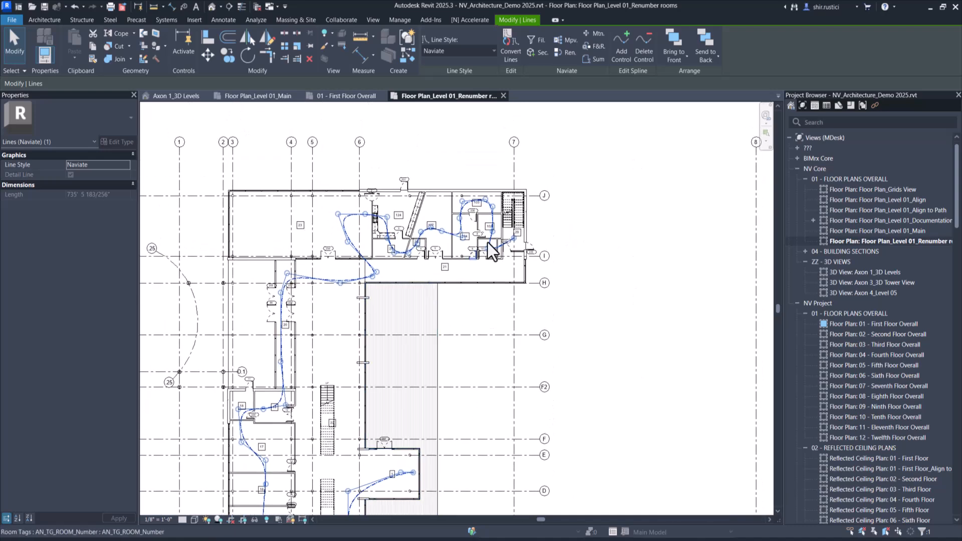
click(626, 219)
Set up renumbering by spline for Rooms, using the Number parameter and a current number of 100.
scroll(440, 192, up, 4)
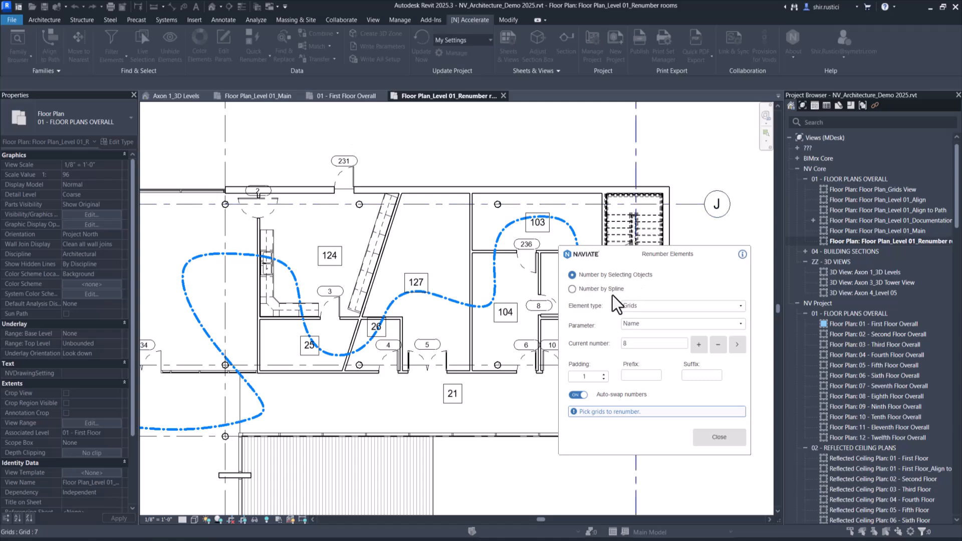
click(598, 290)
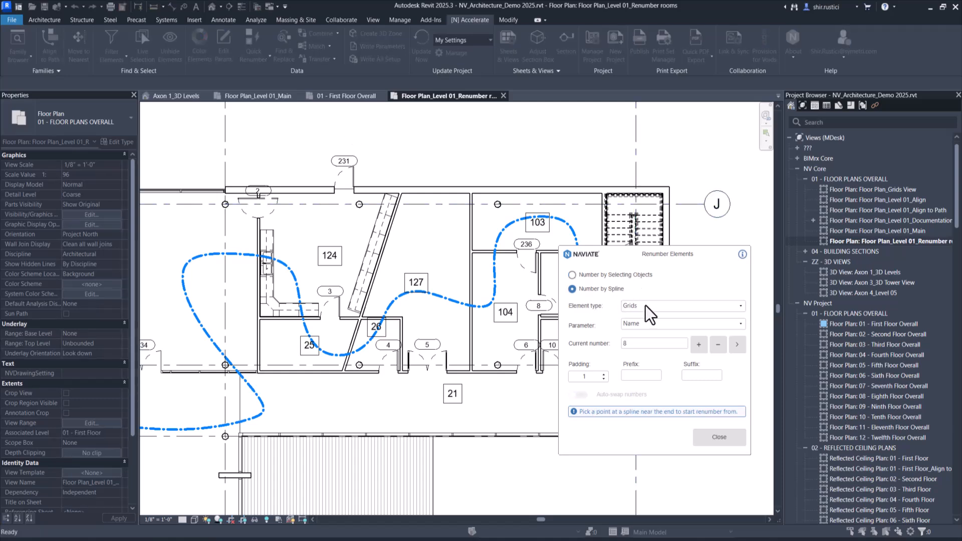
click(646, 306)
click(650, 356)
click(649, 325)
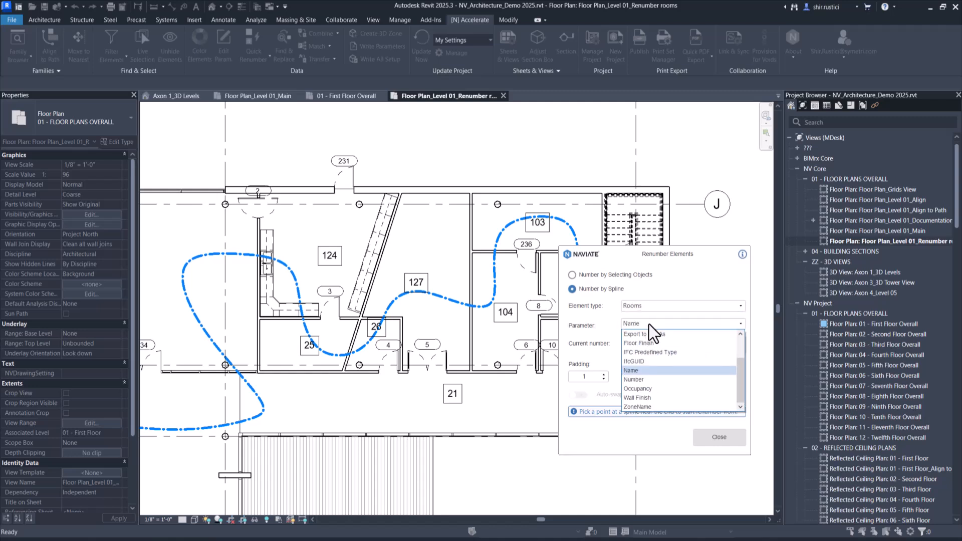
click(655, 380)
drag(627, 344, 600, 347)
text(100)
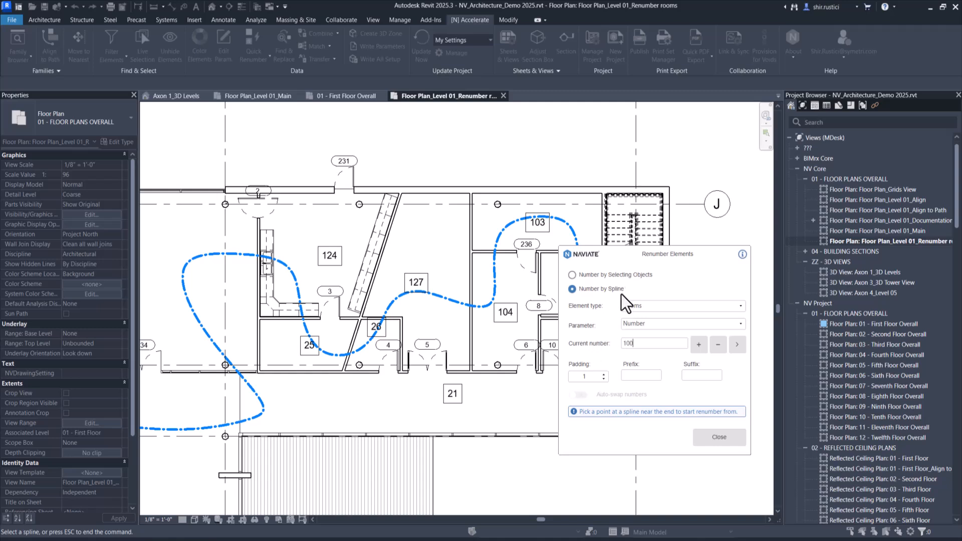
Renumber the rooms along the spline, starting from its end in the stair room near grid 7, and close the renumbering tool.
drag(637, 253, 739, 155)
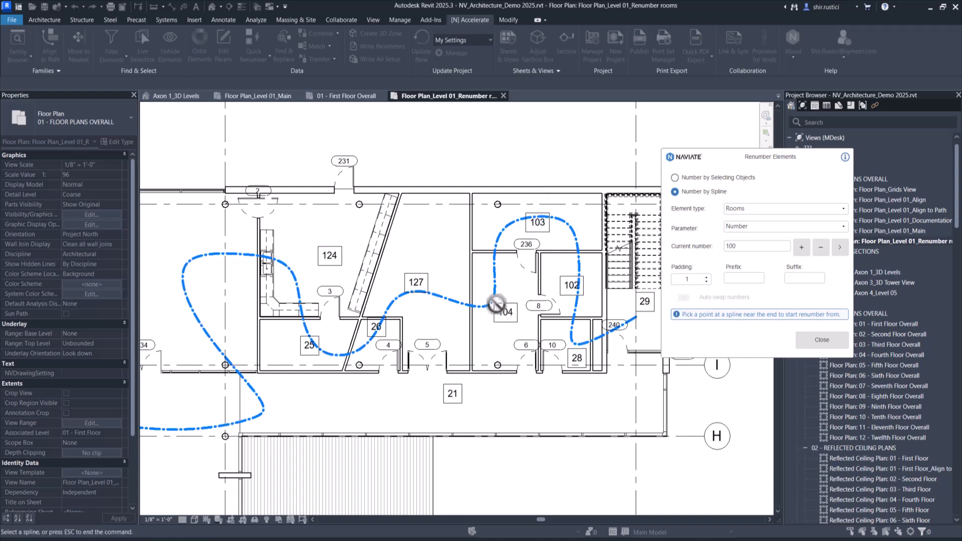
click(560, 228)
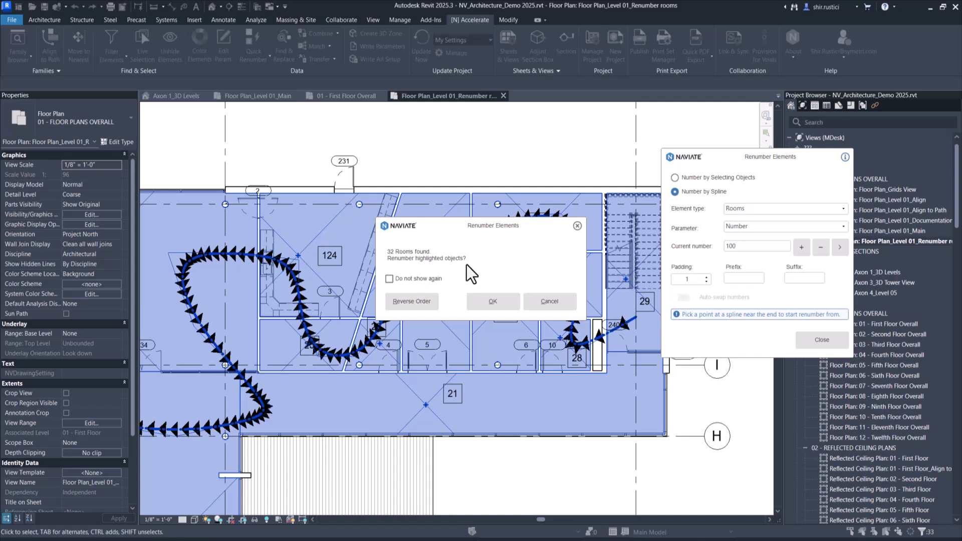
click(501, 306)
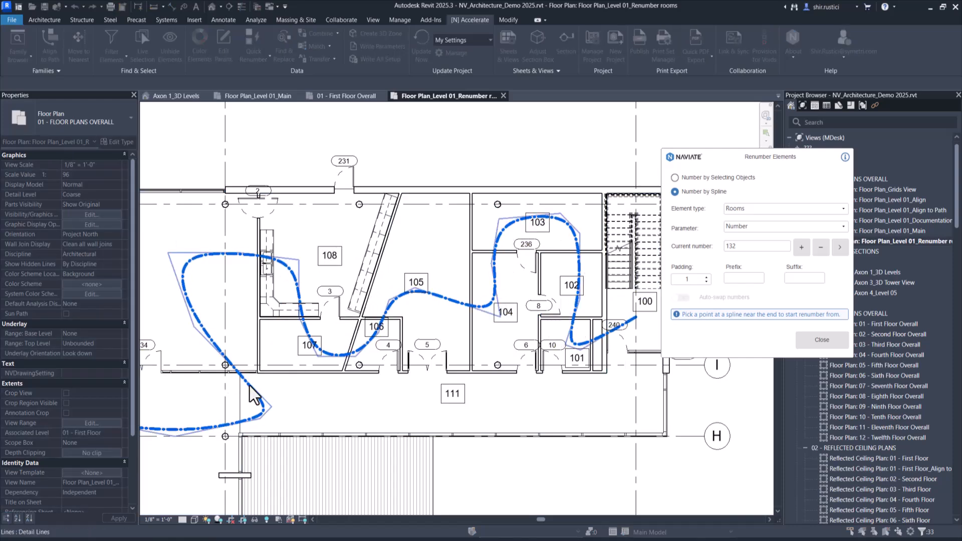
scroll(250, 386, down, 3)
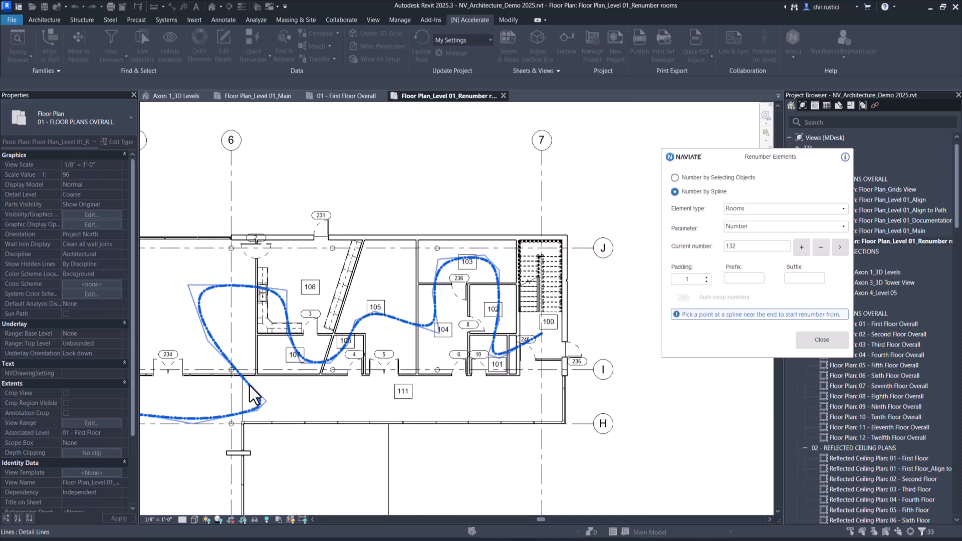
middle_drag(250, 386, 452, 315)
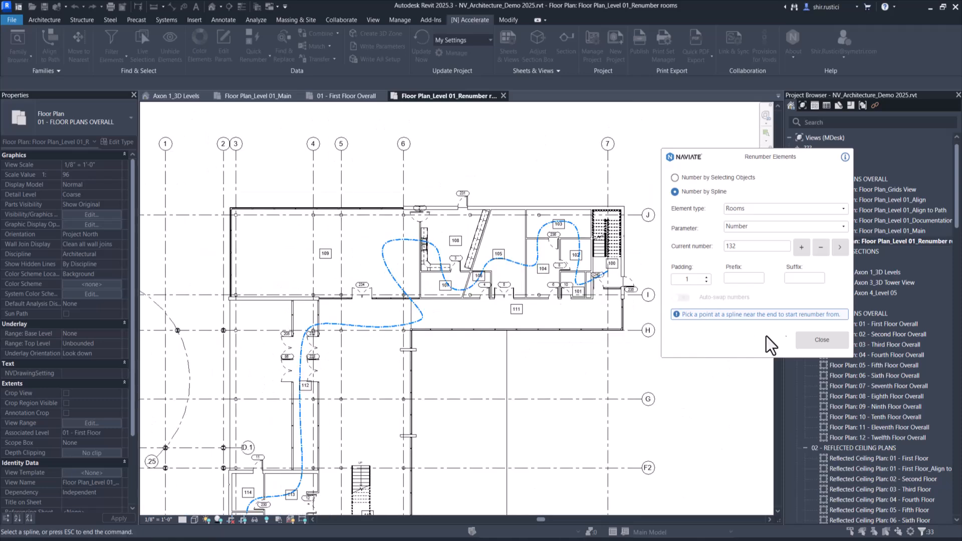
click(813, 343)
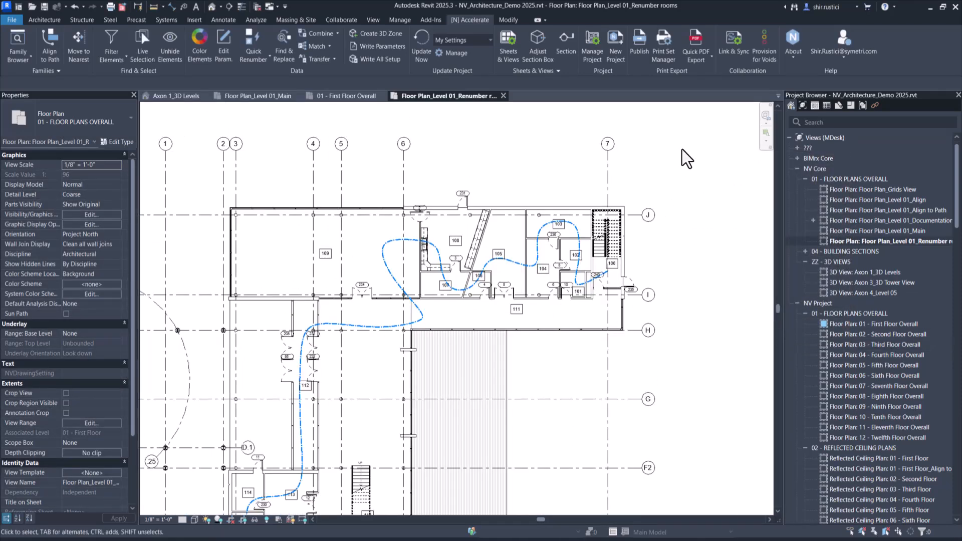